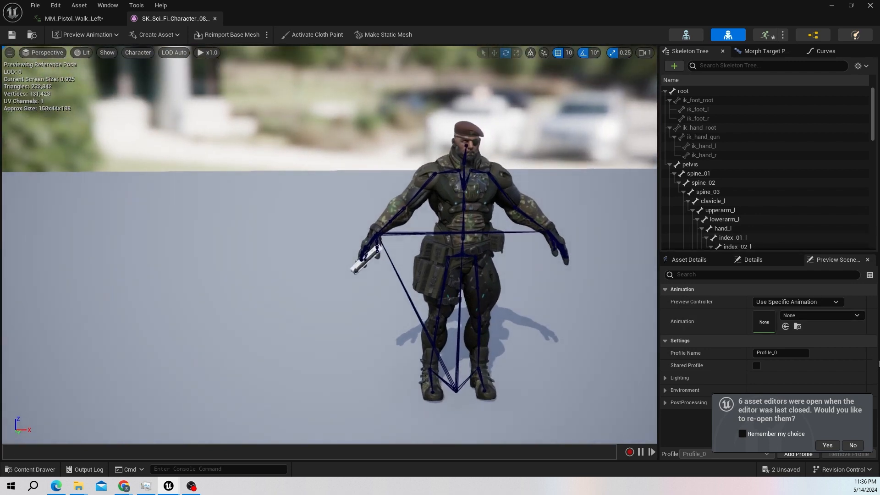
Step: Decline reopening the previous asset editors, preview MM_Pistol_Crouch_Walk_Bwd on the sci-fi character, and reset the preview animation to none
{"action": "left_click", "coordinate": [853, 446]}
{"action": "left_click", "coordinate": [806, 316]}
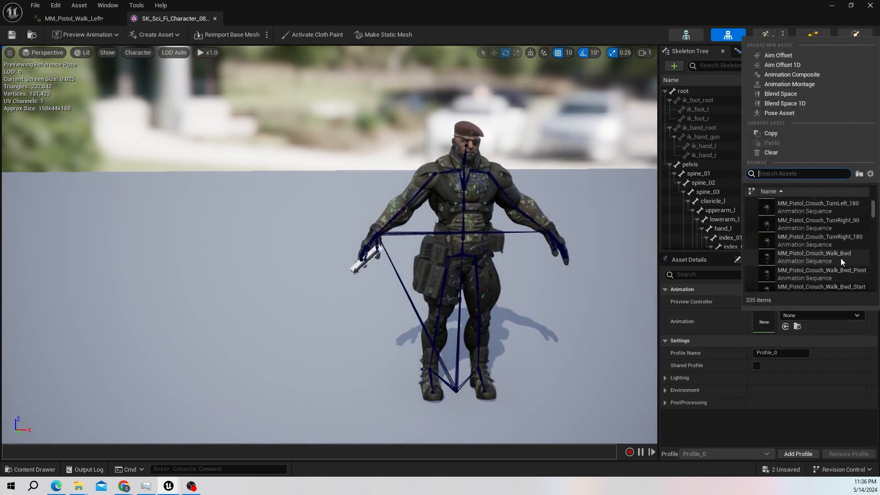
{"action": "left_click", "coordinate": [841, 258]}
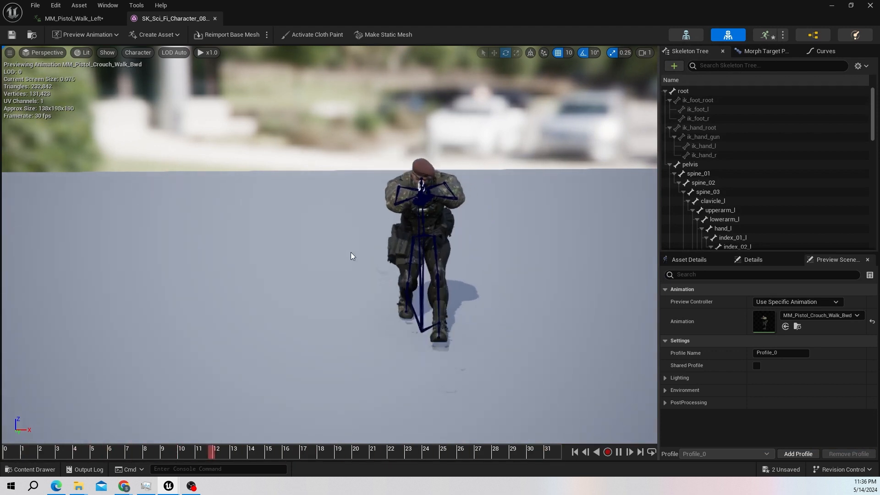
{"action": "left_click", "coordinate": [872, 322]}
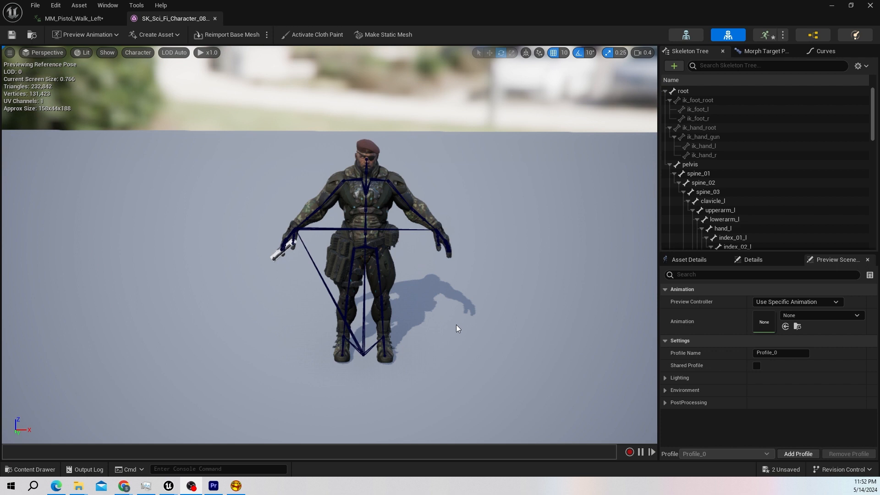
Step: Switch to Chrome to view the Terribilis Studio Launcher download page, and switch to the installed Terribilis Studio Launcher
{"action": "mouse_move", "coordinate": [124, 487]}
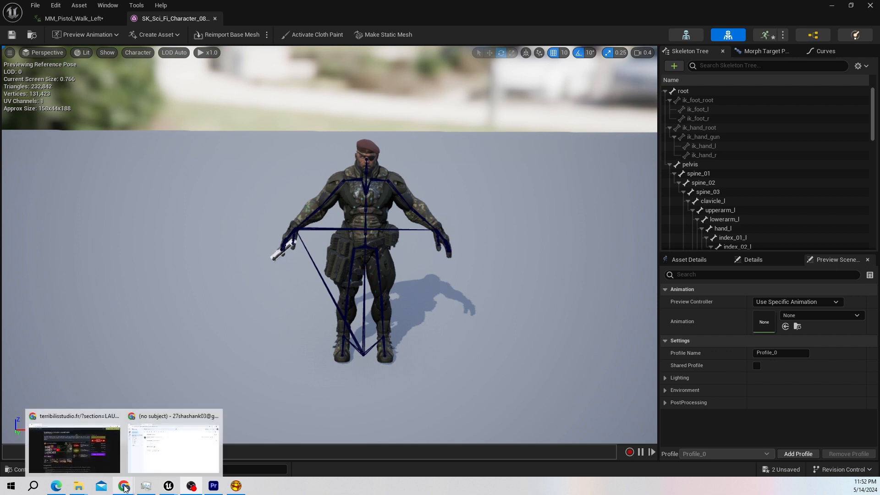
{"action": "left_click", "coordinate": [117, 472]}
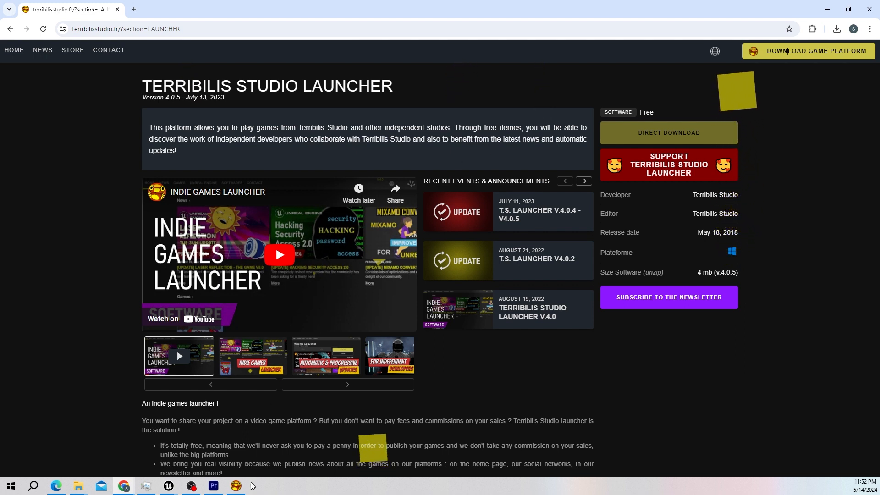
{"action": "mouse_move", "coordinate": [246, 489]}
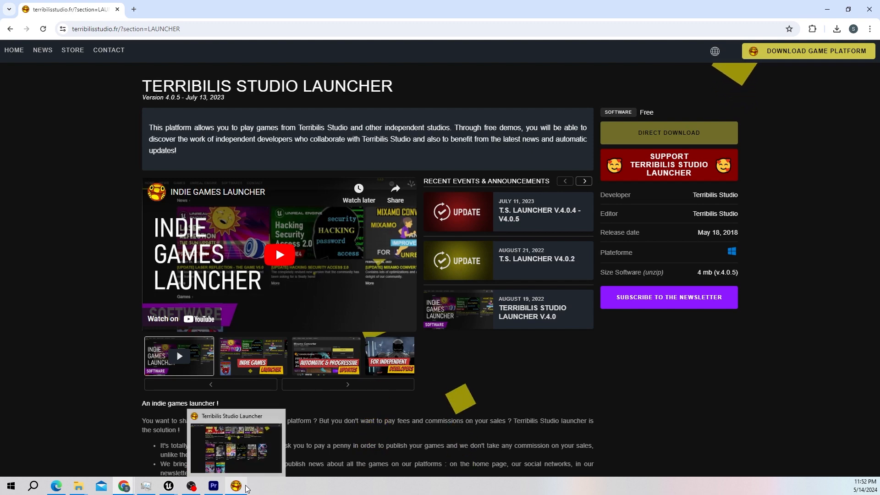
{"action": "left_click", "coordinate": [246, 487]}
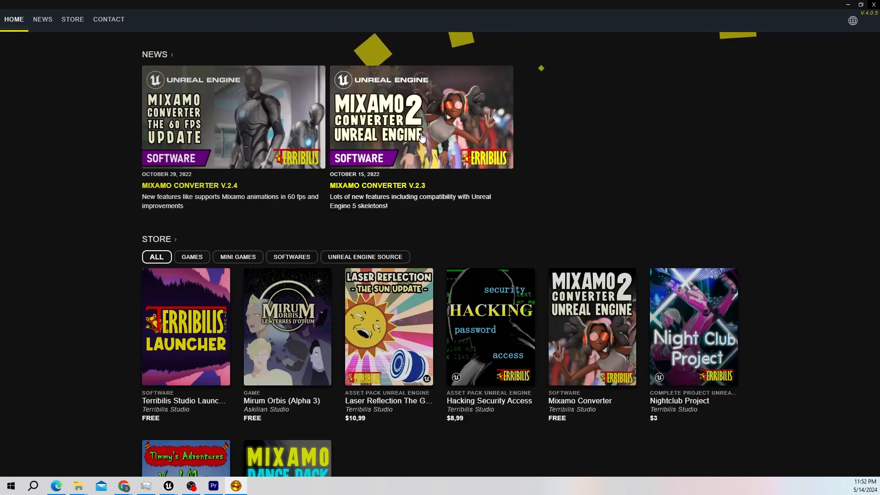
Step: Launch Mixamo Converter from the launcher's store and continue past its splash screen to the main menu
{"action": "scroll", "coordinate": [421, 138], "scroll_direction": "down", "scroll_amount": 5}
{"action": "scroll", "coordinate": [420, 138], "scroll_direction": "up", "scroll_amount": 5}
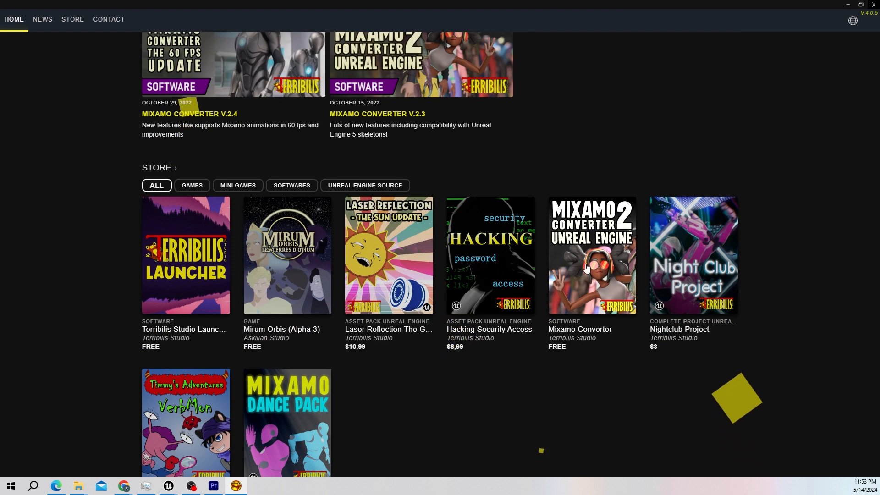
{"action": "left_click", "coordinate": [587, 261]}
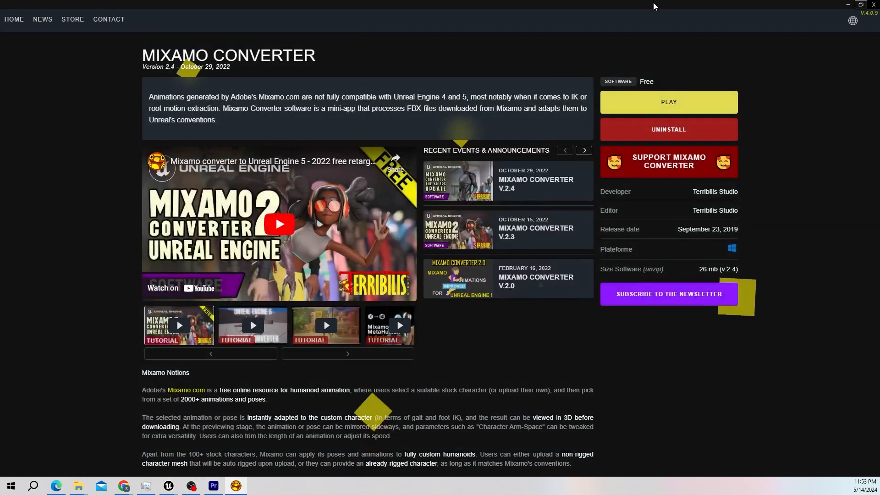
{"action": "left_click", "coordinate": [645, 102]}
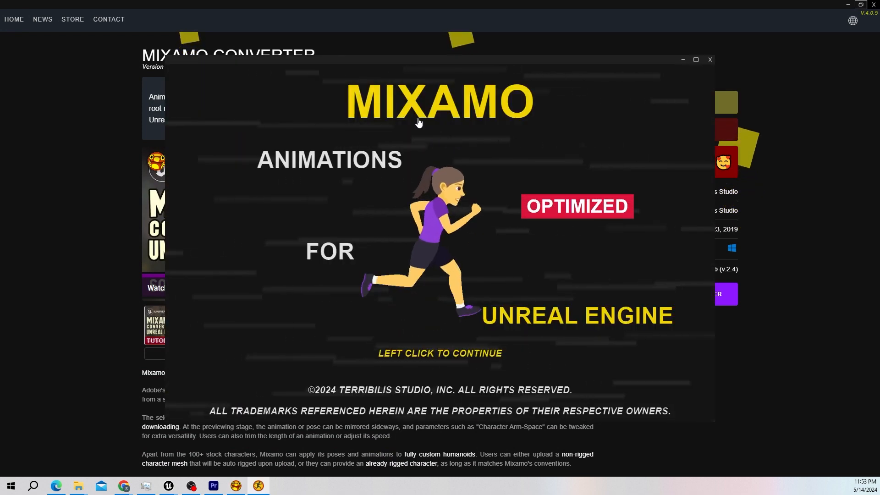
{"action": "left_click_drag", "start_coordinate": [634, 60], "coordinate": [512, 84]}
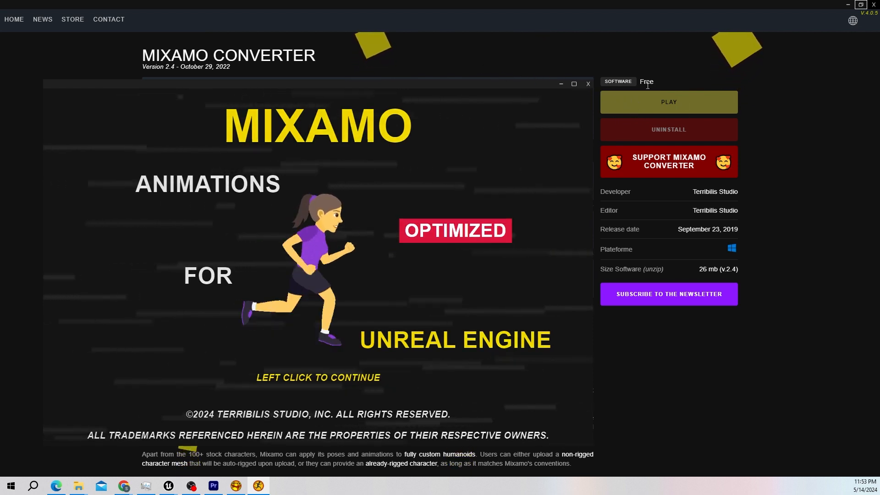
{"action": "left_click", "coordinate": [271, 378]}
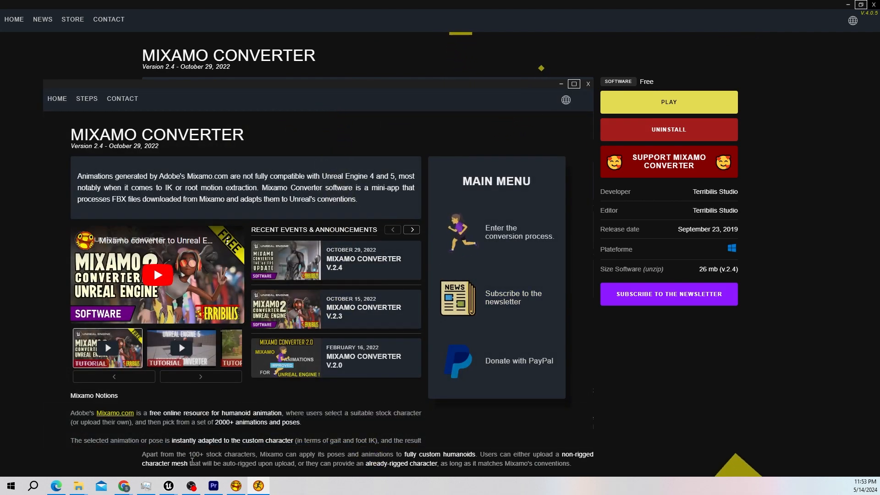
Step: Switch to Microsoft Edge and bring up the Mixamo website
{"action": "mouse_move", "coordinate": [58, 485]}
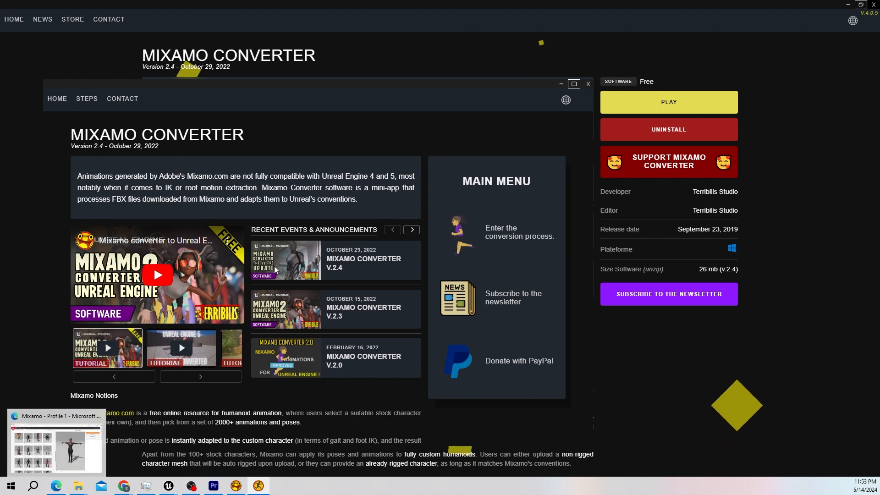
{"action": "left_click", "coordinate": [63, 456]}
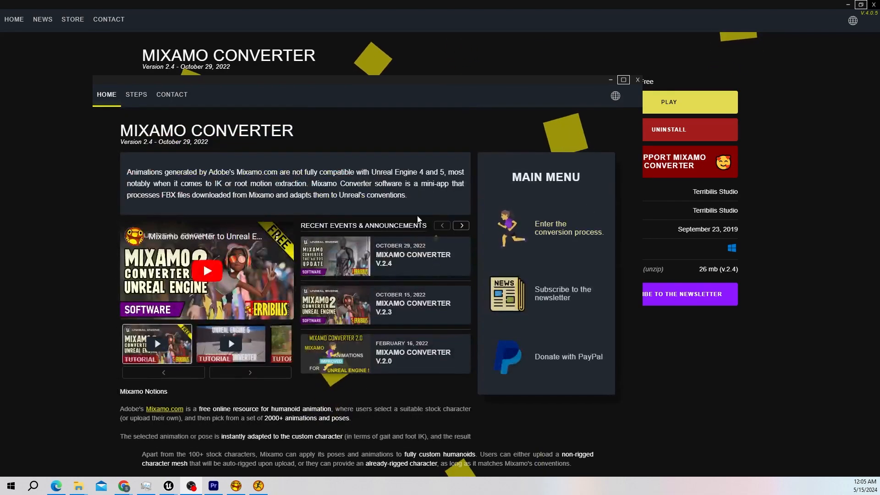
Step: Enter the conversion process in Mixamo Converter and review its conversion section and Unreal Engine FBX import settings
{"action": "left_click", "coordinate": [560, 230]}
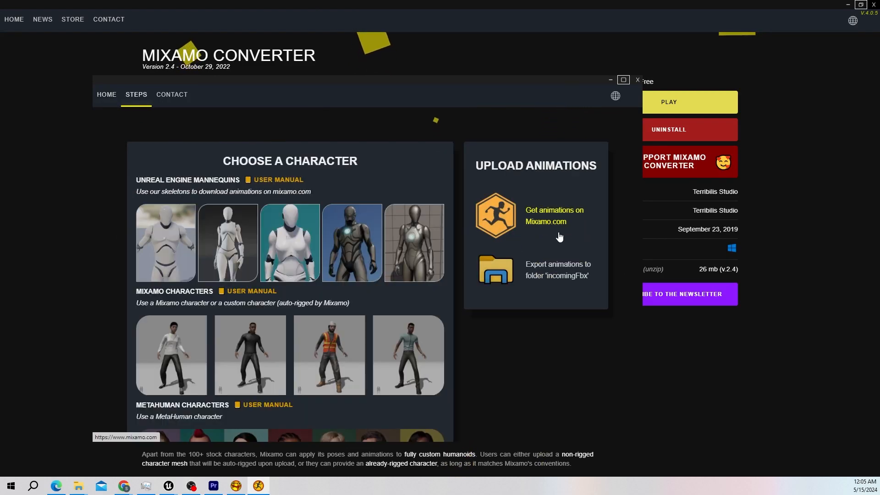
{"action": "left_click", "coordinate": [223, 258]}
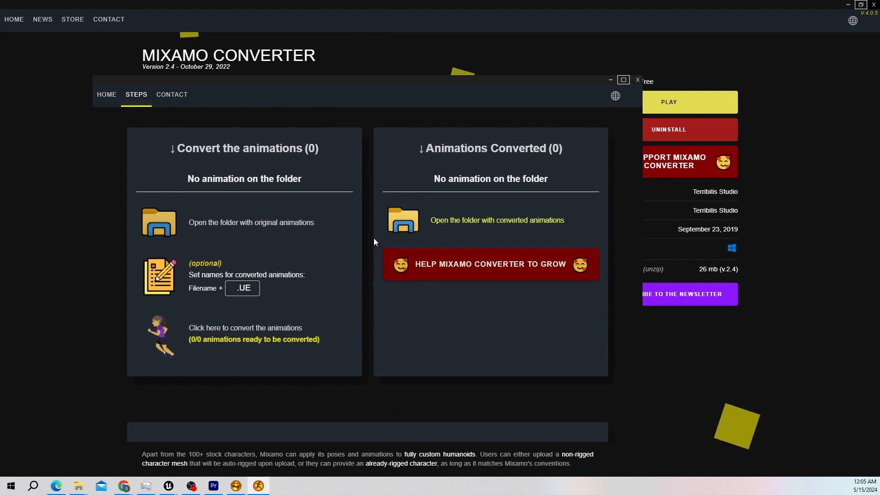
{"action": "scroll", "coordinate": [373, 238], "scroll_direction": "down", "scroll_amount": 3}
{"action": "scroll", "coordinate": [231, 187], "scroll_direction": "up", "scroll_amount": 5}
{"action": "scroll", "coordinate": [338, 357], "scroll_direction": "down", "scroll_amount": 4}
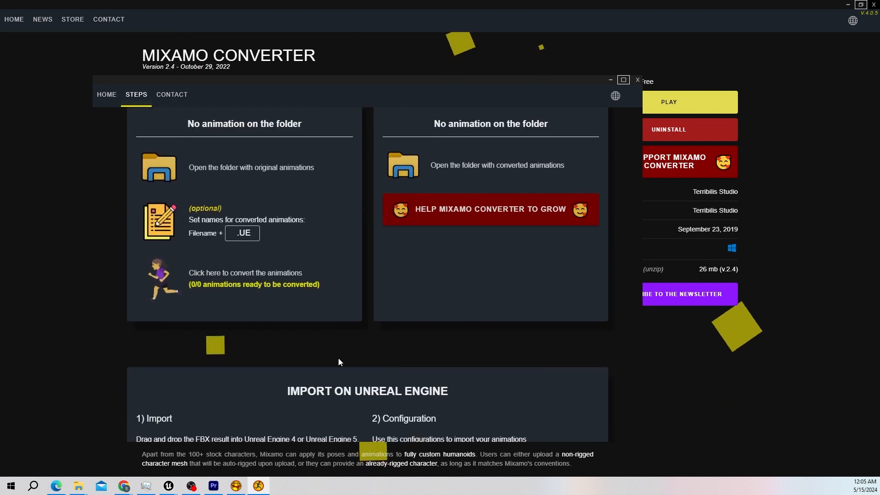
{"action": "scroll", "coordinate": [494, 313], "scroll_direction": "down", "scroll_amount": 4}
{"action": "scroll", "coordinate": [589, 316], "scroll_direction": "down", "scroll_amount": 5}
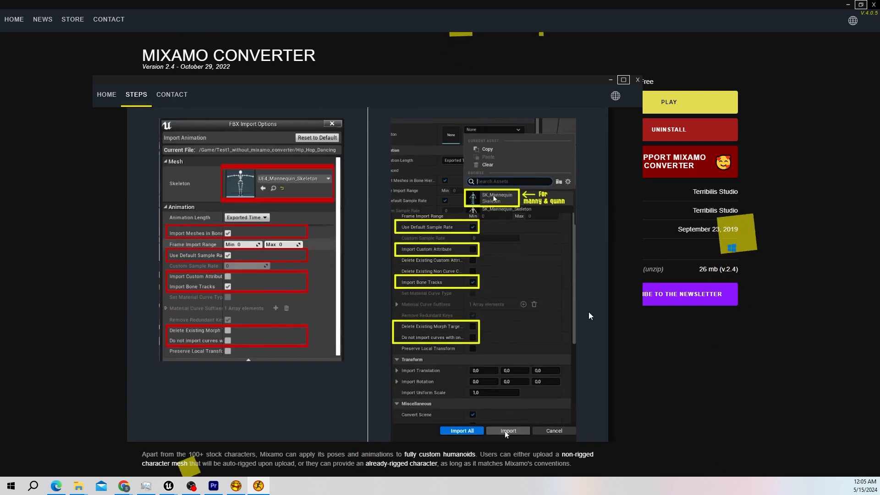
{"action": "scroll", "coordinate": [590, 316], "scroll_direction": "up", "scroll_amount": 10}
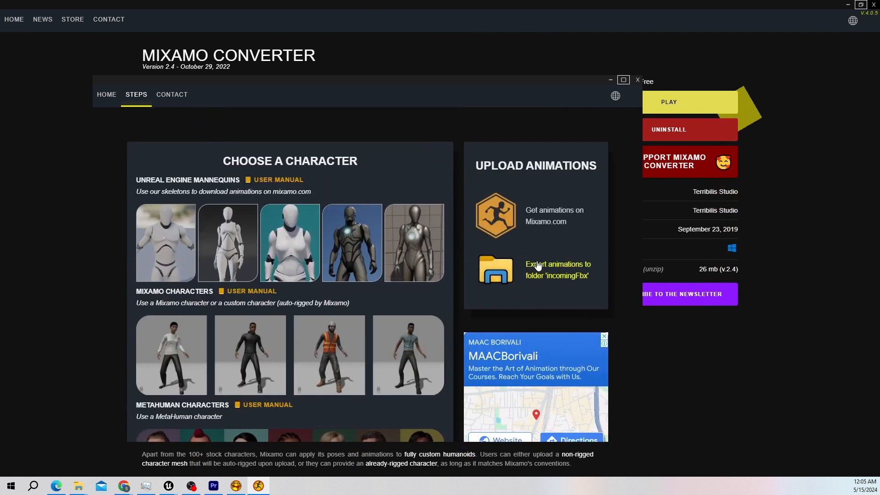
Step: Place the Eve character FBX in the converter's IncomingFbx folder and return to Mixamo Converter
{"action": "left_click", "coordinate": [564, 268]}
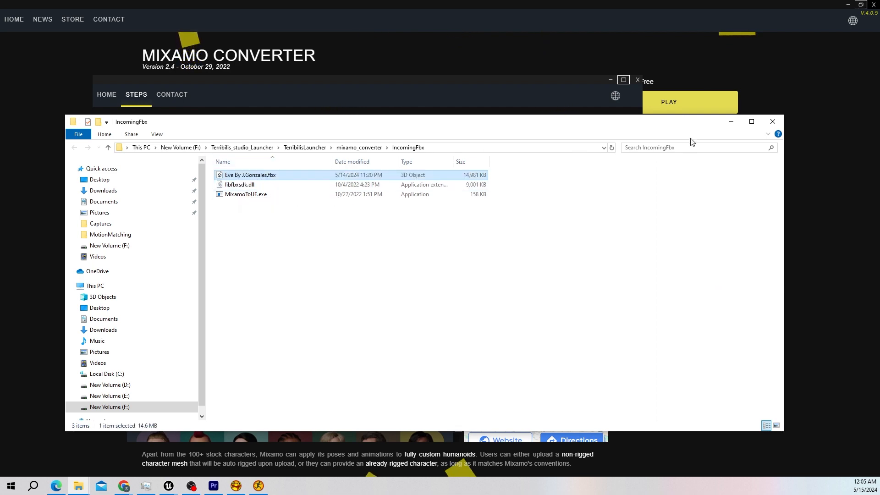
{"action": "left_click", "coordinate": [734, 123]}
{"action": "scroll", "coordinate": [285, 338], "scroll_direction": "down", "scroll_amount": 6}
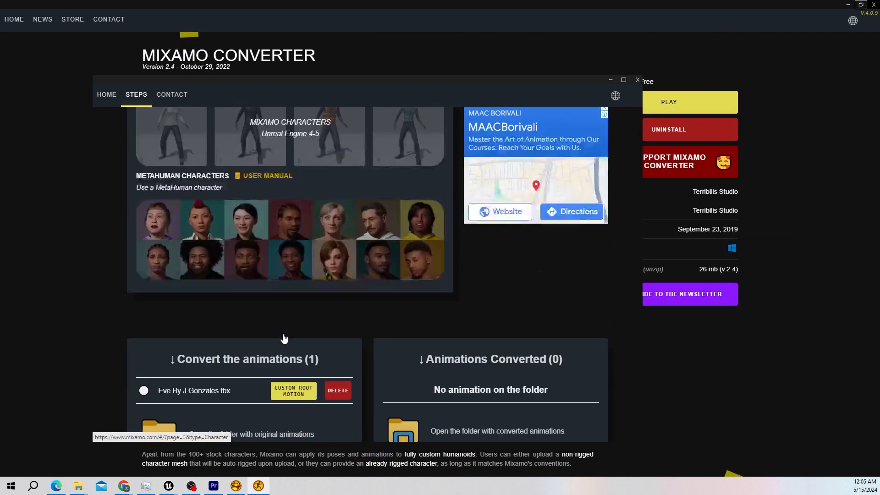
Step: Convert the queued Eve character FBX for Unreal Engine
{"action": "scroll", "coordinate": [220, 325], "scroll_direction": "down", "scroll_amount": 2}
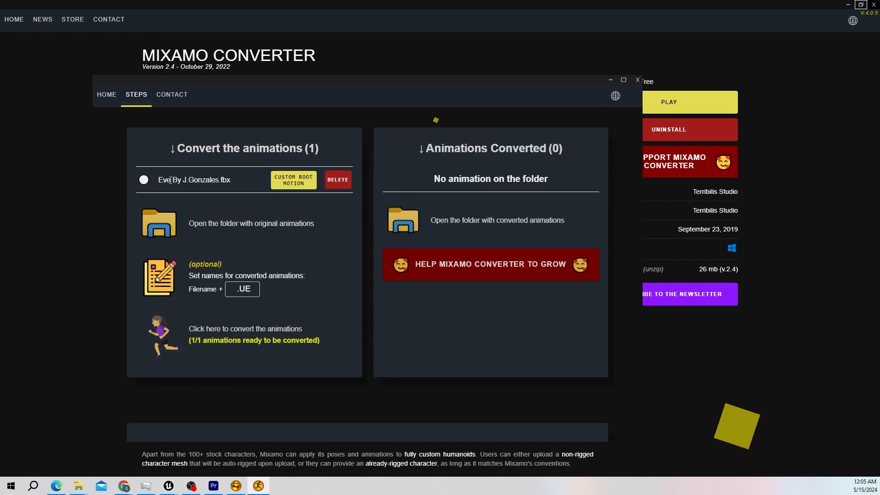
{"action": "left_click_drag", "start_coordinate": [231, 180], "coordinate": [163, 182]}
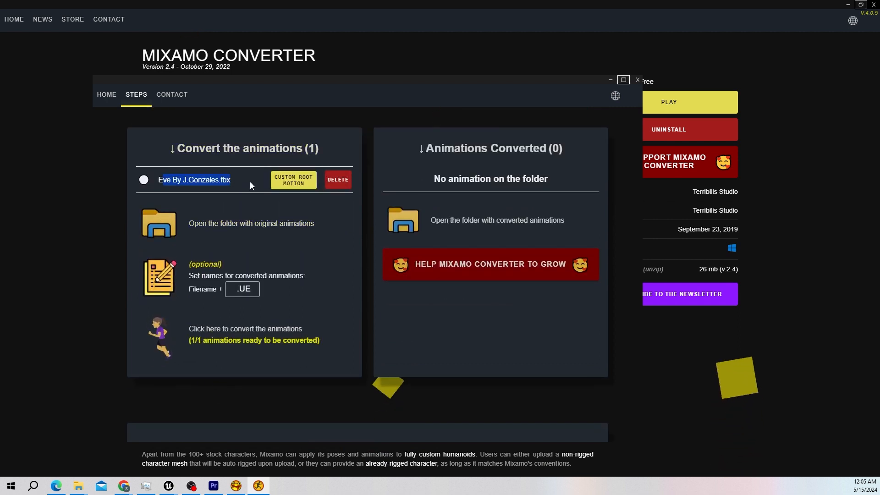
{"action": "left_click", "coordinate": [162, 187]}
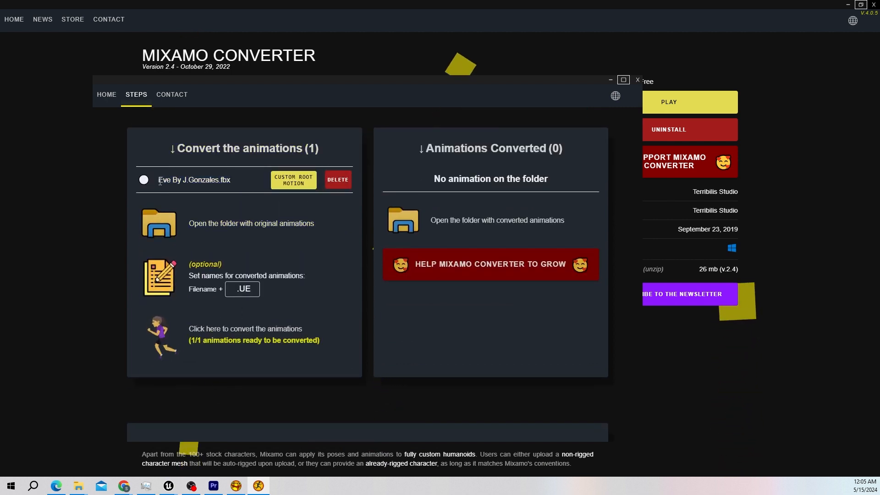
{"action": "left_click", "coordinate": [245, 340]}
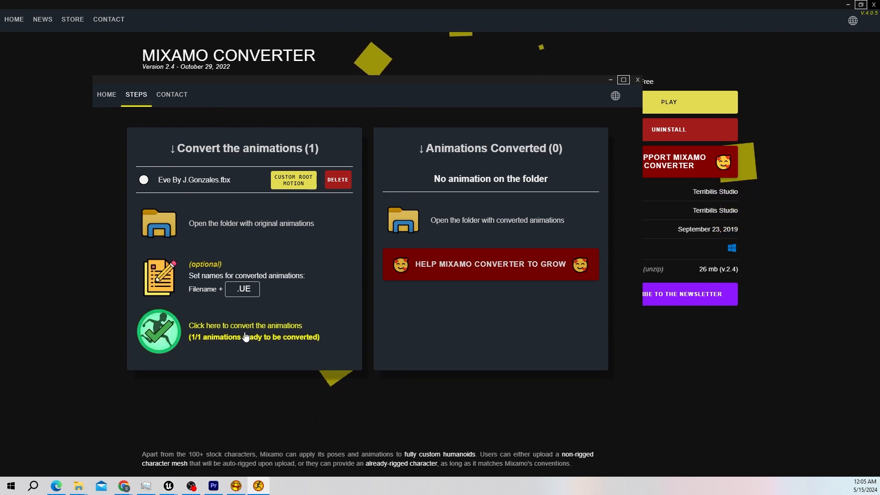
Step: Import the converted Eve FBX from the OutgoingFbx folder into the LyraStarterGame project's MixamoChar folder, using Import All
{"action": "left_click", "coordinate": [430, 310]}
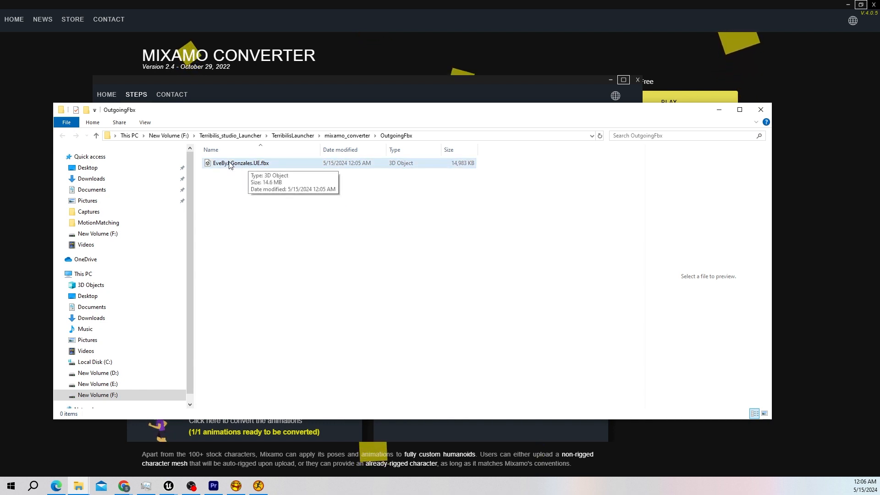
{"action": "left_click_drag", "start_coordinate": [230, 164], "coordinate": [179, 493]}
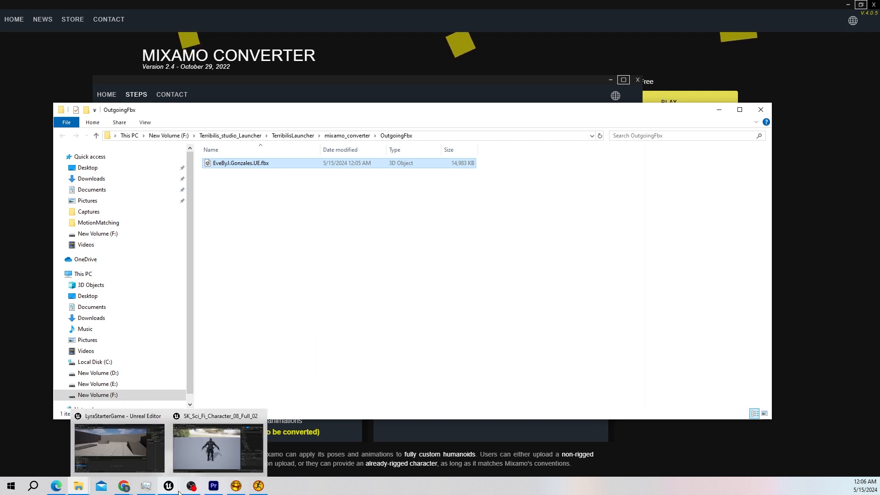
{"action": "left_click_drag", "start_coordinate": [120, 450], "coordinate": [224, 375]}
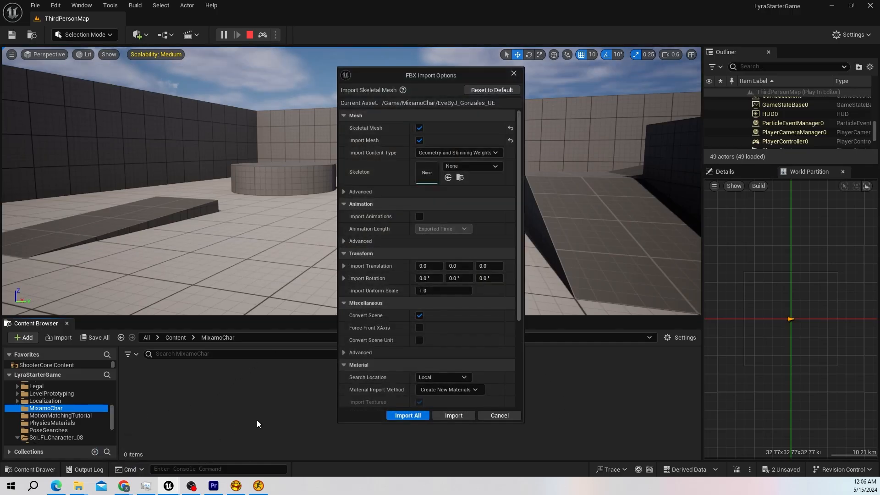
{"action": "left_click", "coordinate": [408, 416]}
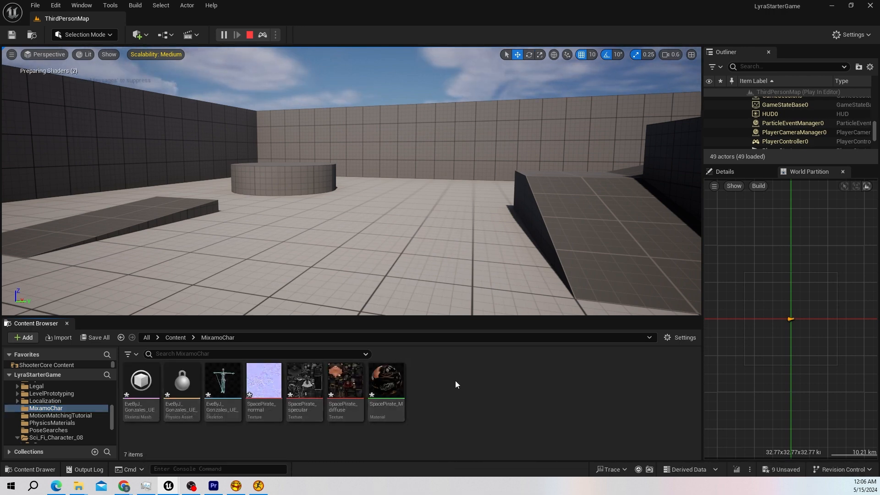
Step: Open the imported Eve skeletal mesh, inspect its model and skeleton, and return to the level editor
{"action": "double_click", "coordinate": [142, 390]}
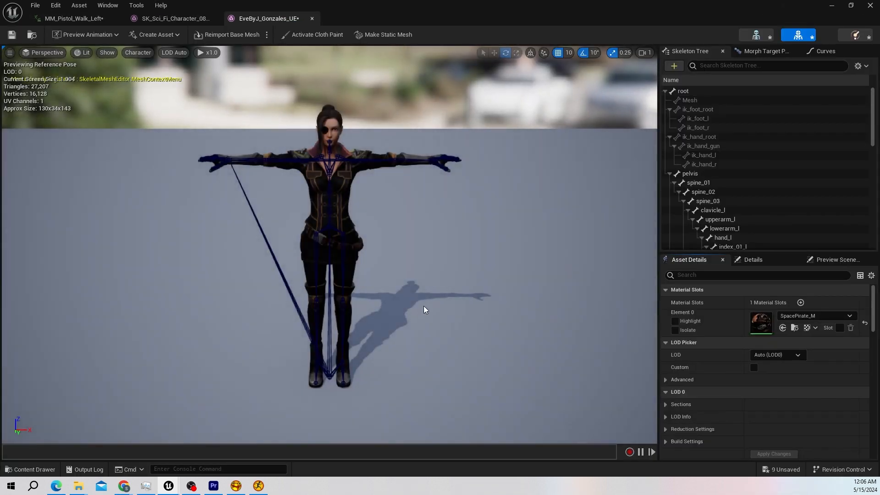
{"action": "left_click_drag", "start_coordinate": [424, 310], "coordinate": [428, 174], "text": "alt"}
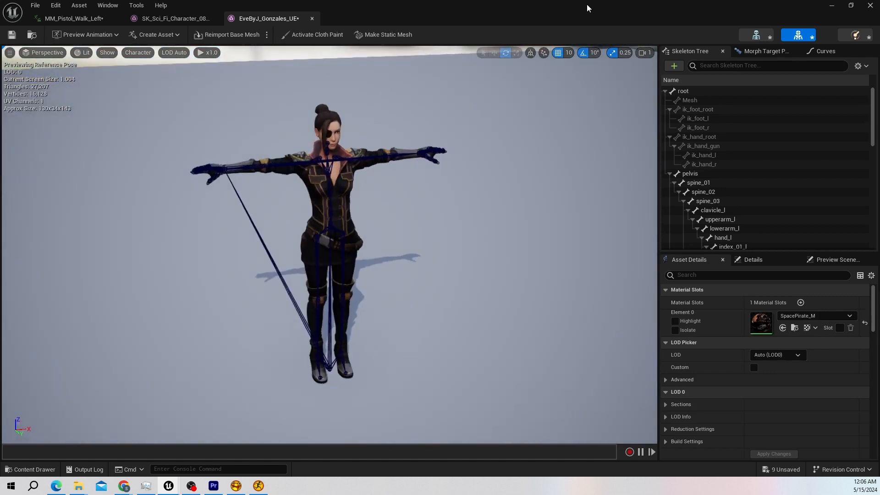
{"action": "left_click", "coordinate": [833, 6]}
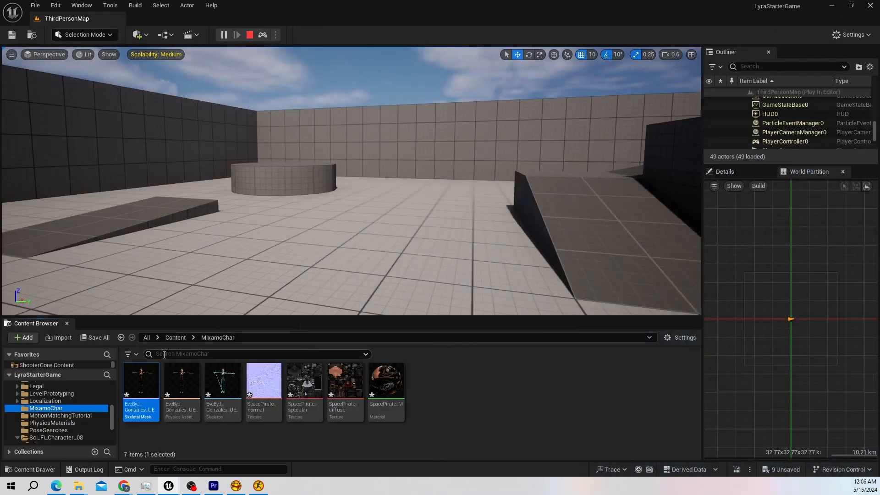
Step: Open the Unarmed locomotion animations folder under Content/Characters/Heroes/Mannequin/Animations
{"action": "left_click", "coordinate": [173, 337]}
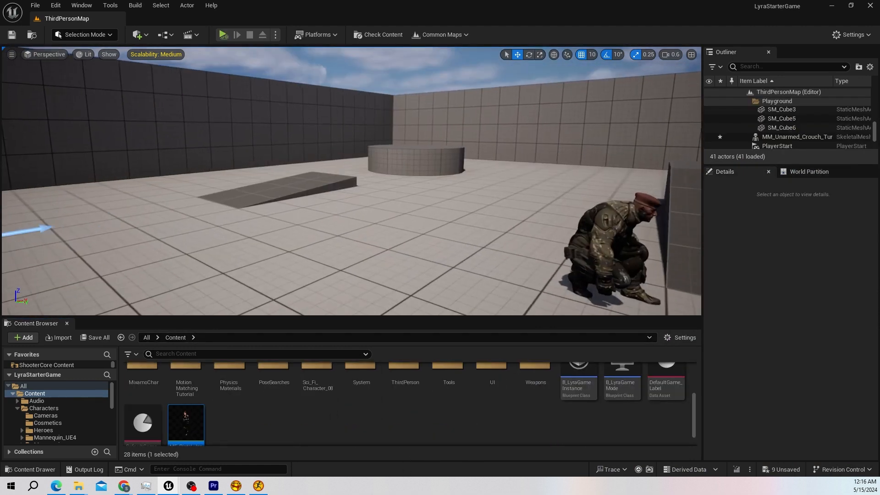
{"action": "key", "text": "w"}
{"action": "right_click_drag", "start_coordinate": [352, 181], "coordinate": [397, 172]}
{"action": "key", "text": "s"}
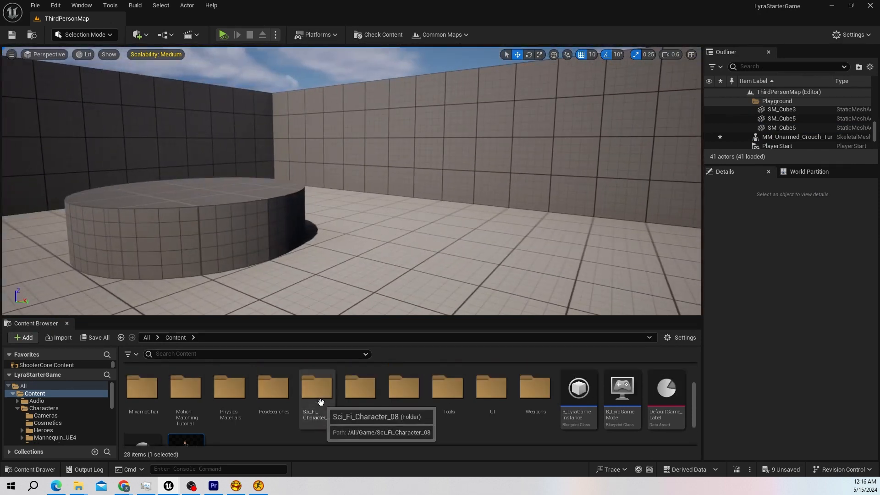
{"action": "scroll", "coordinate": [320, 404], "scroll_direction": "up", "scroll_amount": 4}
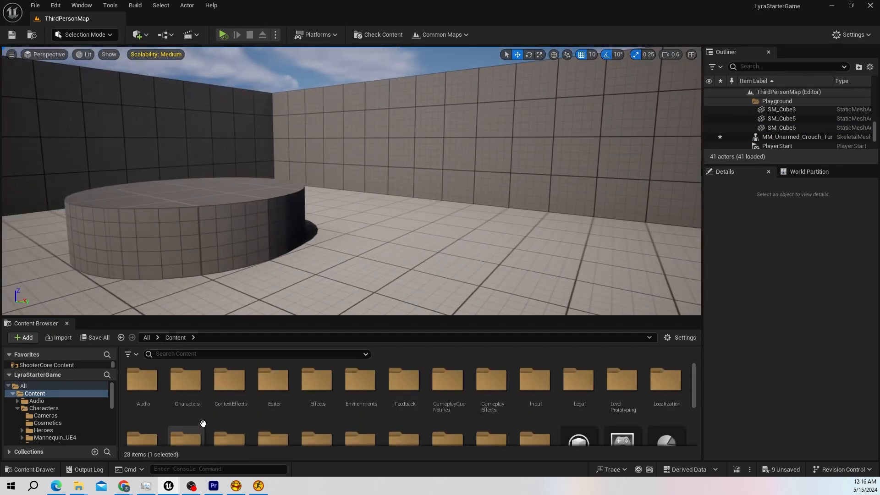
{"action": "double_click", "coordinate": [192, 383]}
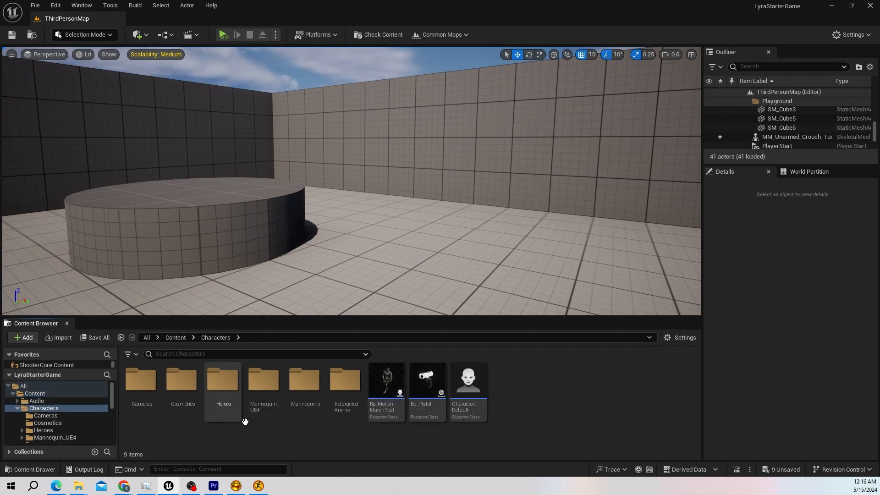
{"action": "double_click", "coordinate": [224, 390]}
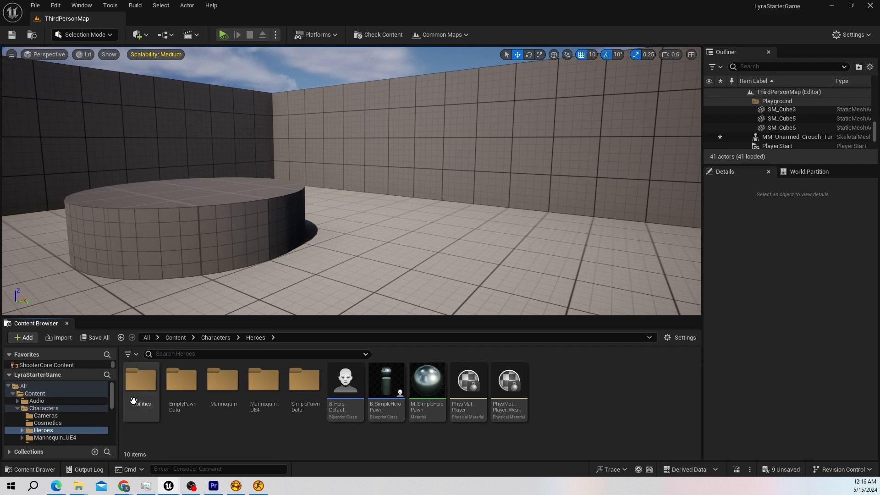
{"action": "double_click", "coordinate": [235, 397]}
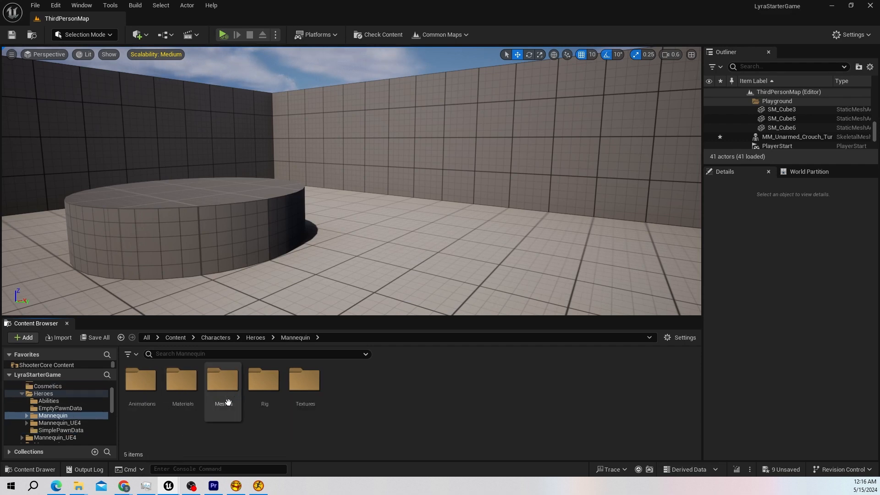
{"action": "double_click", "coordinate": [146, 398]}
{"action": "double_click", "coordinate": [404, 384]}
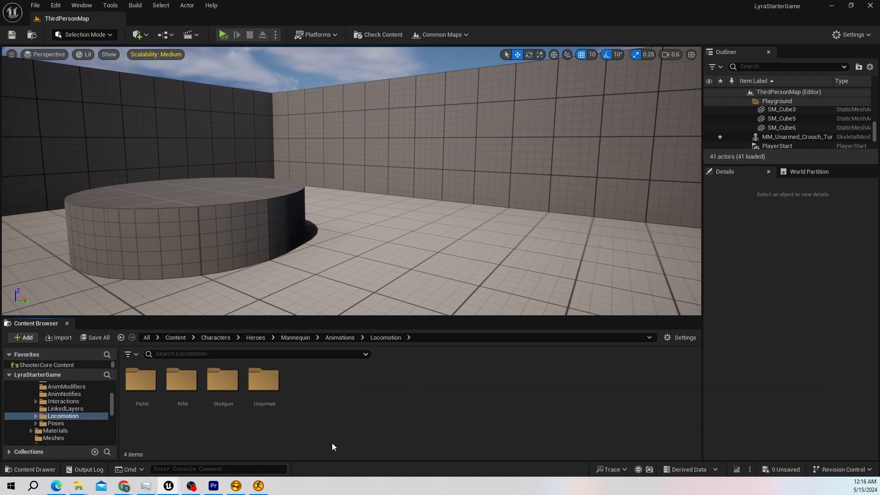
{"action": "double_click", "coordinate": [264, 380]}
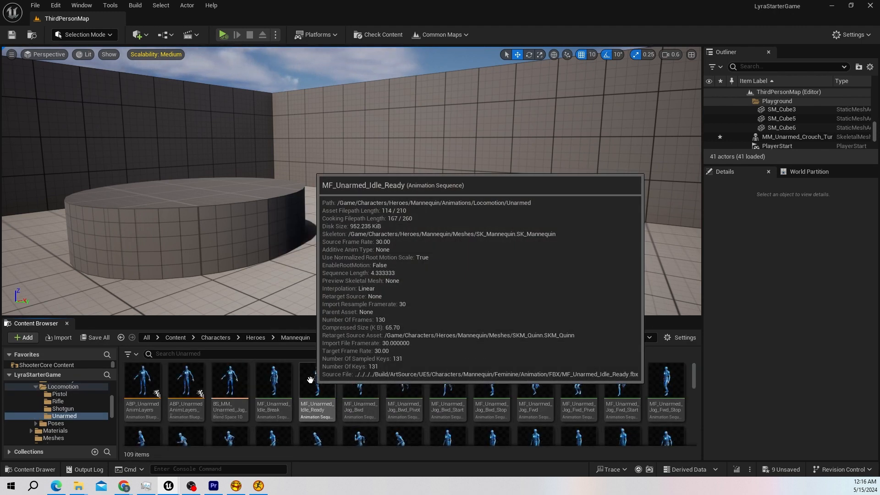
Step: Start retargeting from an unarmed jog-right animation and assign the imported Eve skeletal mesh as the target
{"action": "scroll", "coordinate": [398, 389], "scroll_direction": "down", "scroll_amount": 2}
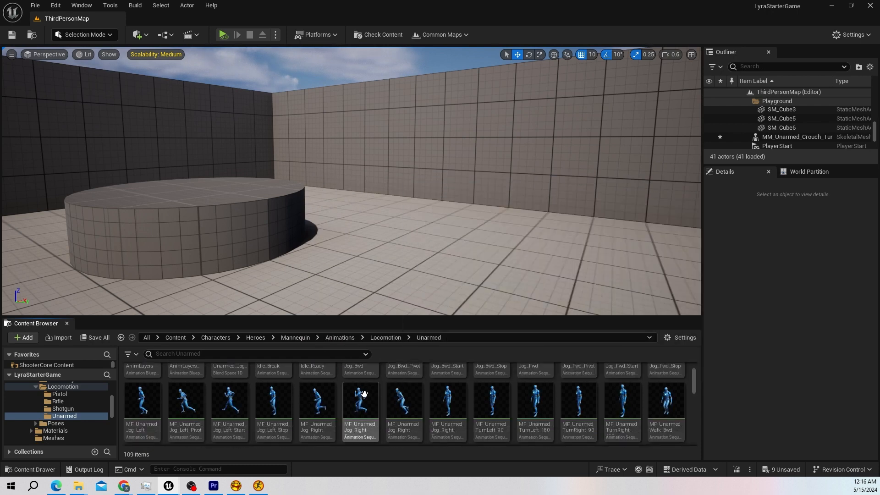
{"action": "right_click", "coordinate": [365, 403]}
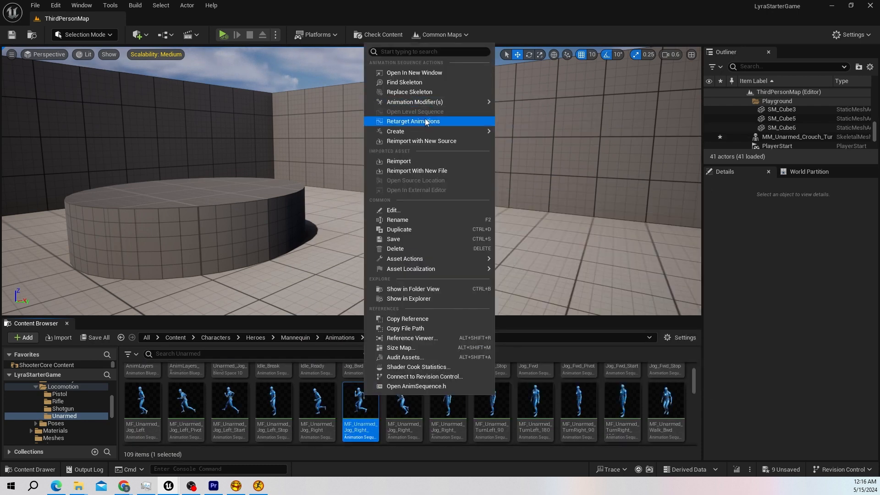
{"action": "left_click", "coordinate": [417, 122]}
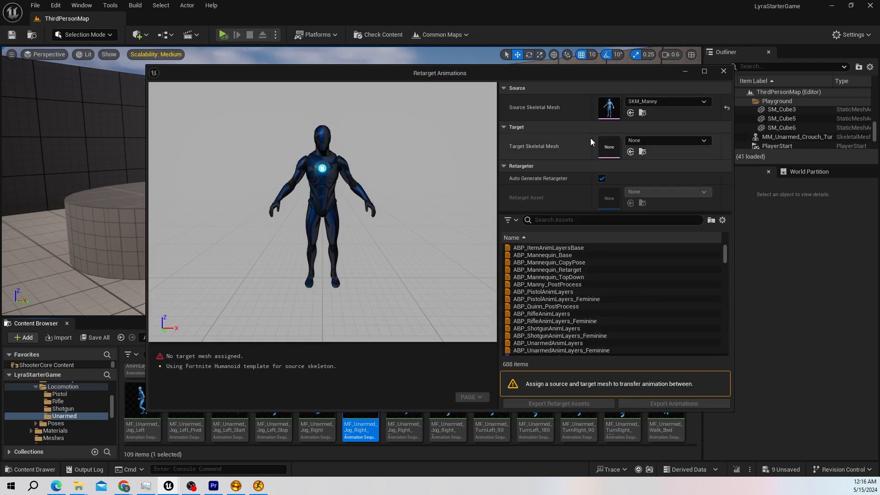
{"action": "left_click", "coordinate": [678, 141]}
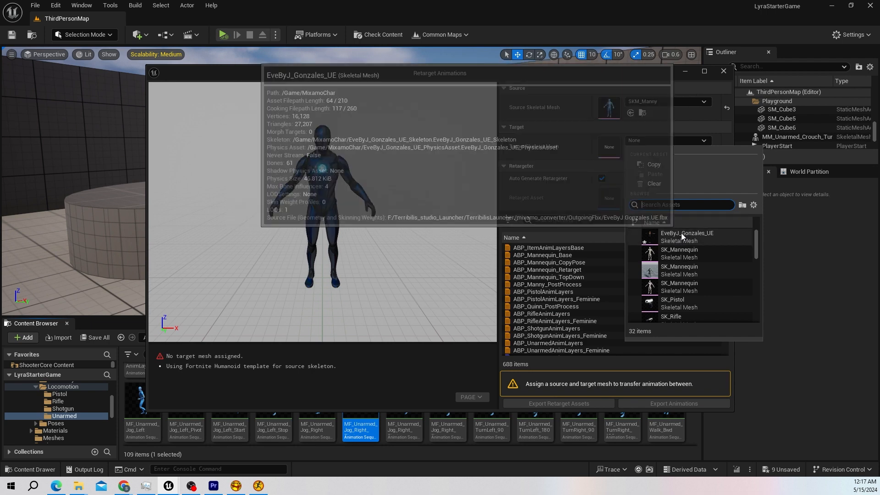
{"action": "left_click", "coordinate": [682, 234]}
Step: Preview MF_Pistol_Jog_Bwd on both characters and export its retargeted animation to the Content folder with referenced assets included
{"action": "scroll", "coordinate": [588, 310], "scroll_direction": "down", "scroll_amount": 20}
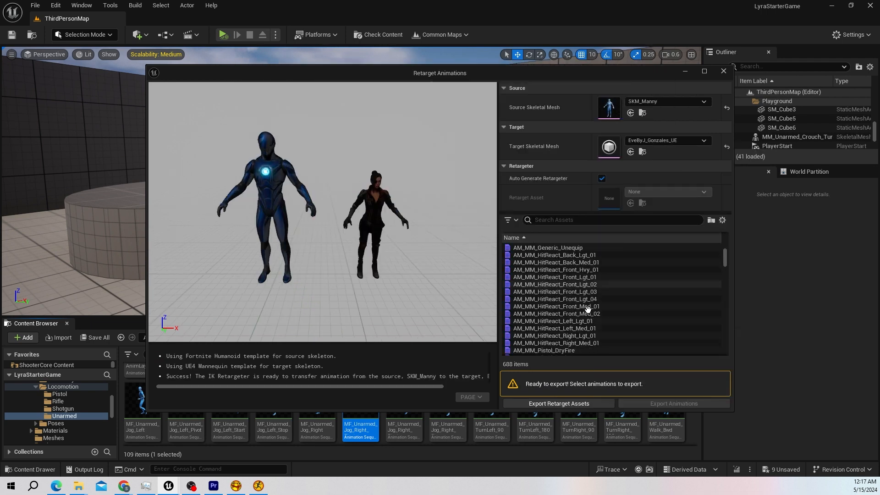
{"action": "scroll", "coordinate": [588, 311], "scroll_direction": "down", "scroll_amount": 20}
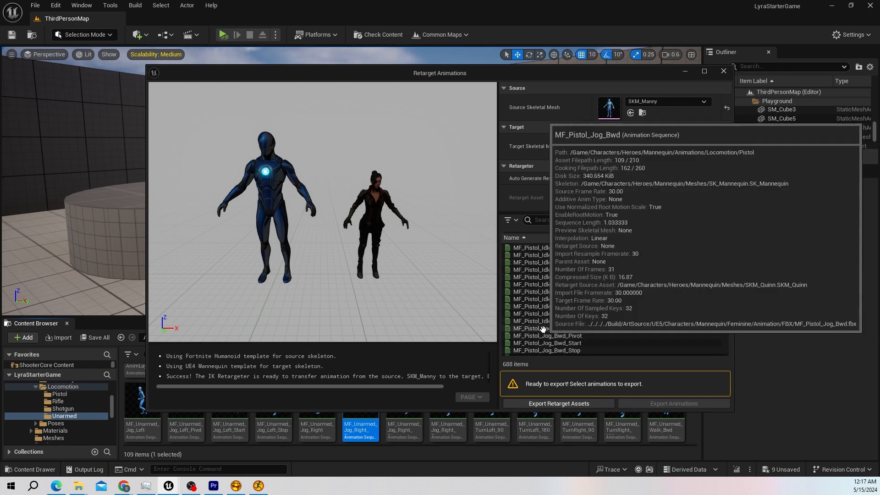
{"action": "left_click", "coordinate": [543, 328]}
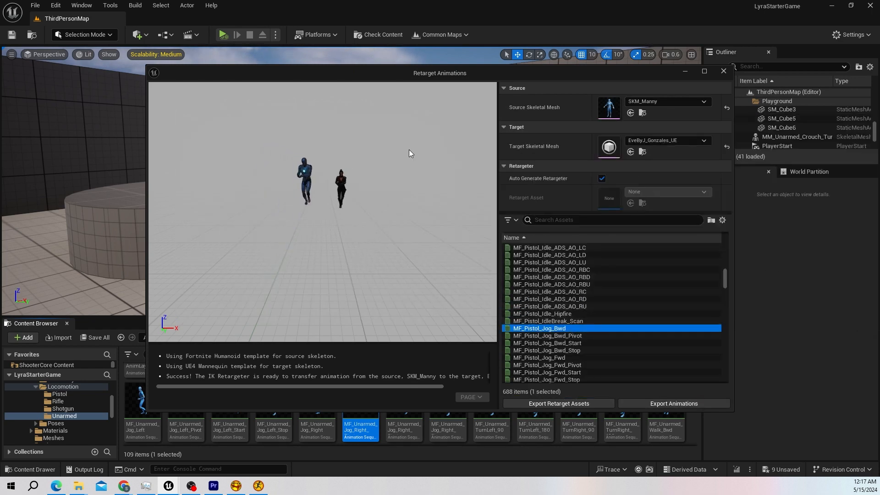
{"action": "left_click_drag", "start_coordinate": [417, 161], "coordinate": [330, 161], "text": "alt"}
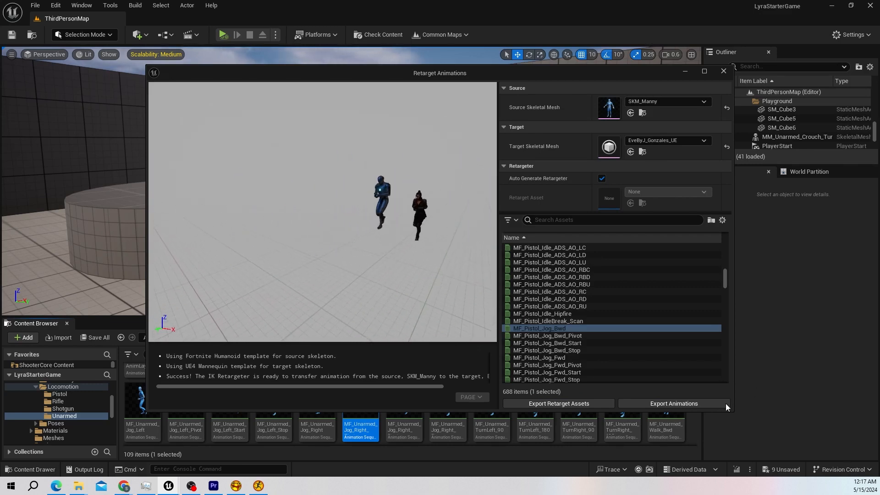
{"action": "left_click", "coordinate": [708, 403]}
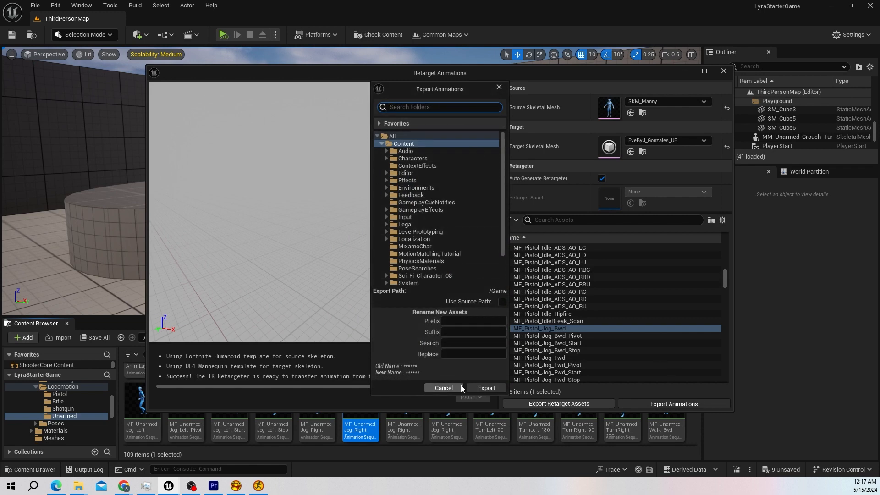
{"action": "left_click", "coordinate": [487, 388]}
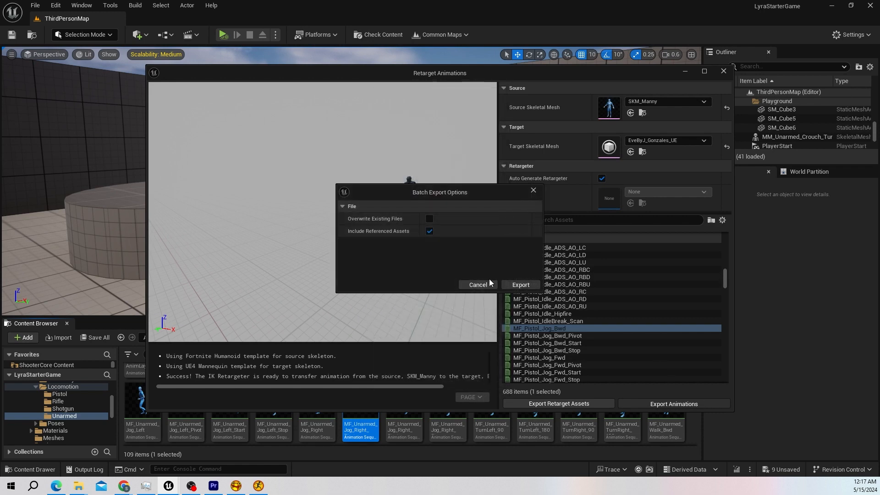
{"action": "left_click", "coordinate": [521, 285]}
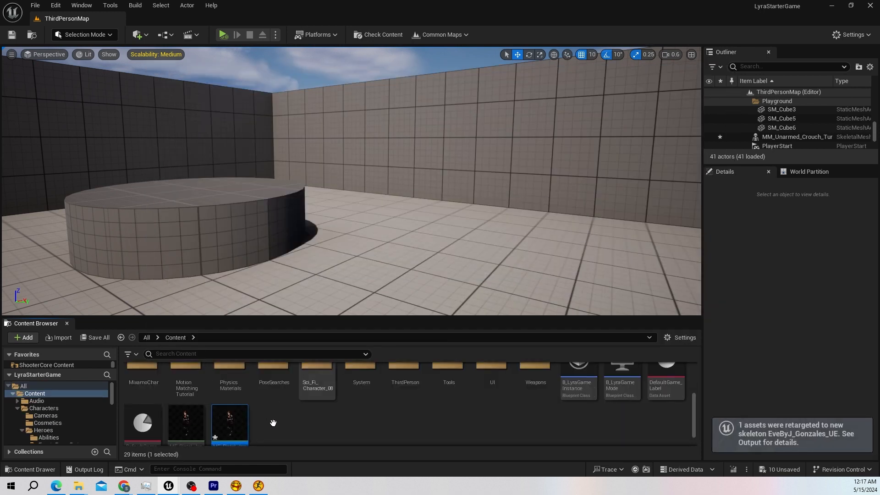
Step: Open the exported backward pistol jog animation, view Eve from the side, and pause playback
{"action": "double_click", "coordinate": [238, 422]}
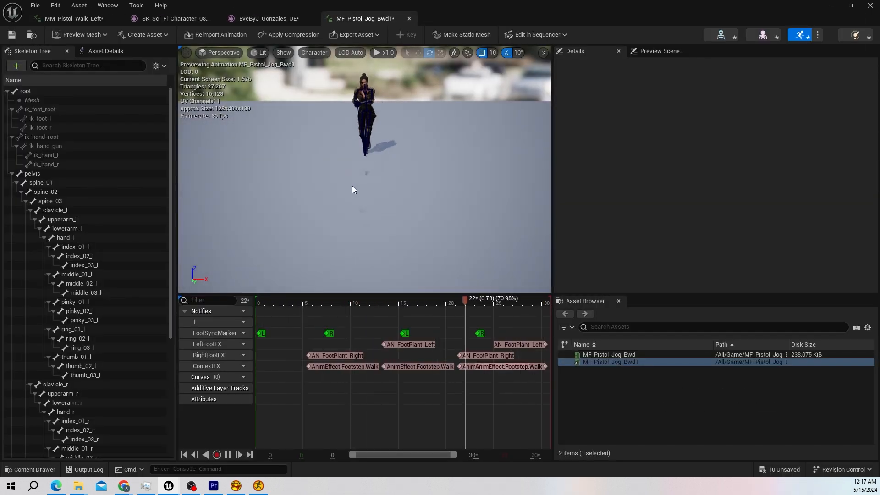
{"action": "right_click_drag", "start_coordinate": [352, 185], "coordinate": [399, 170]}
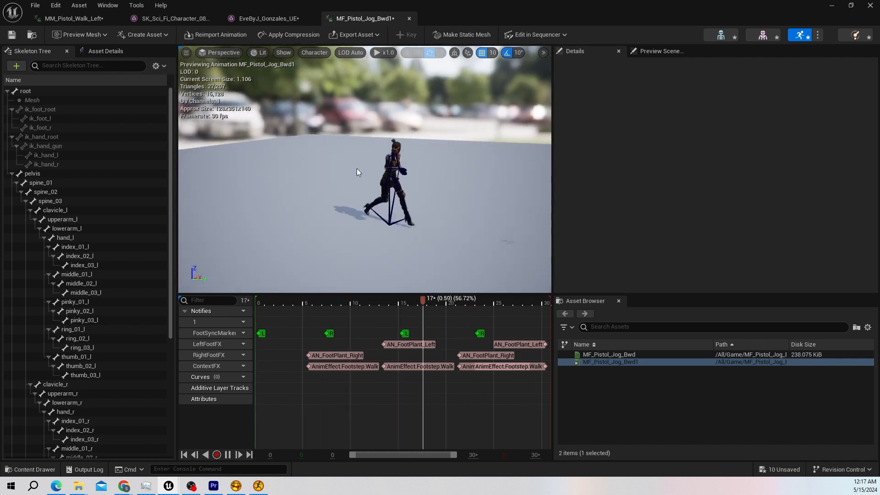
{"action": "left_click", "coordinate": [228, 455]}
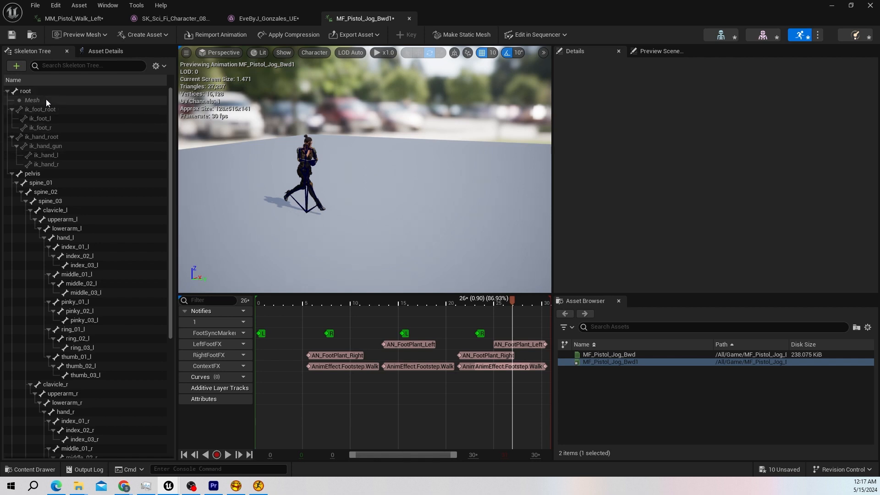
Step: Check the Mesh bone's LOD removal options without removing it, and examine the paused Eve character up close
{"action": "left_click", "coordinate": [31, 101]}
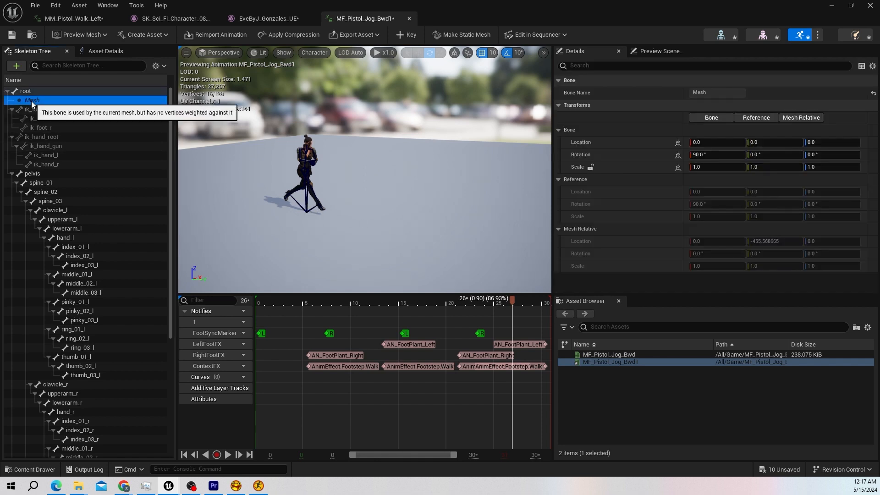
{"action": "right_click", "coordinate": [32, 98]}
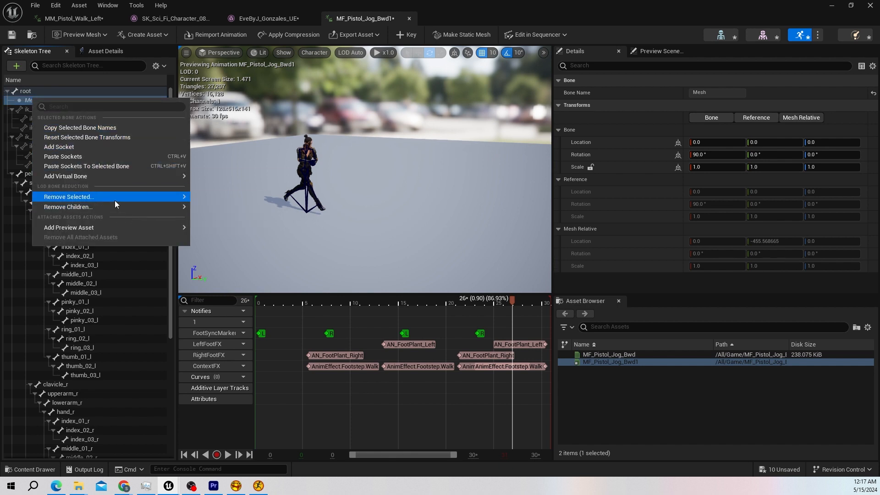
{"action": "mouse_move", "coordinate": [115, 201]}
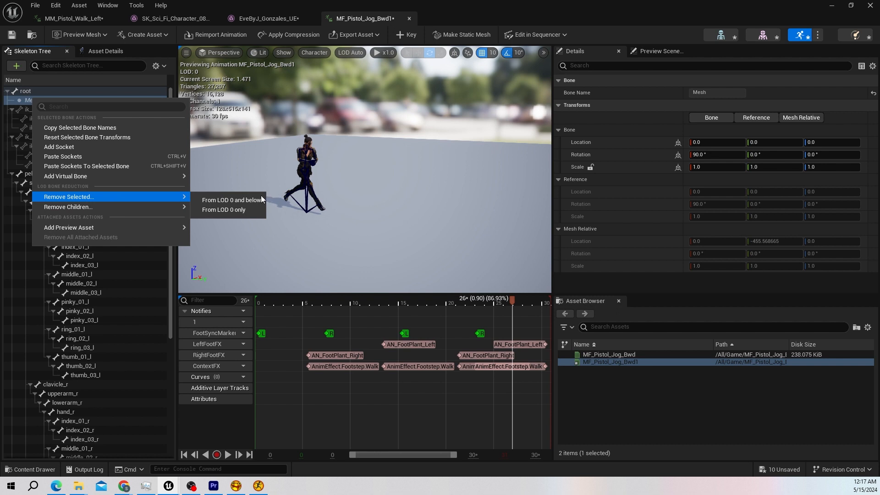
{"action": "left_click", "coordinate": [410, 209]}
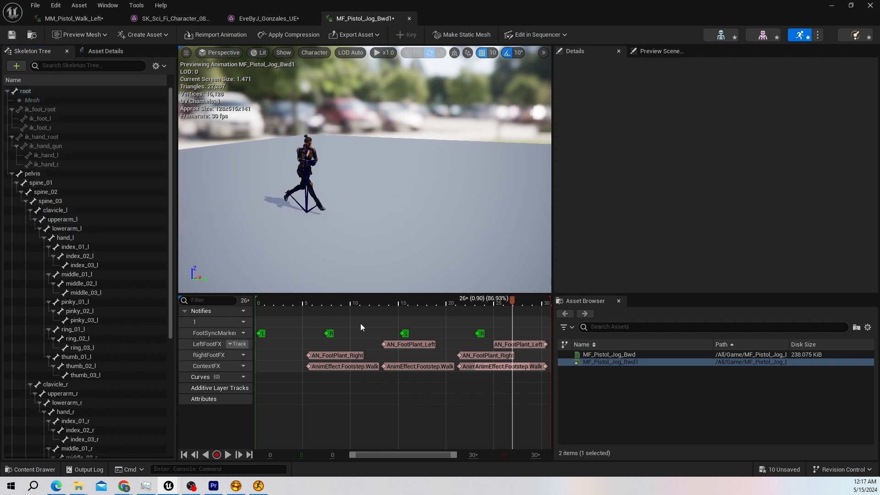
{"action": "left_click_drag", "start_coordinate": [380, 171], "coordinate": [545, 179]}
{"action": "right_click_drag", "start_coordinate": [497, 170], "coordinate": [366, 170]}
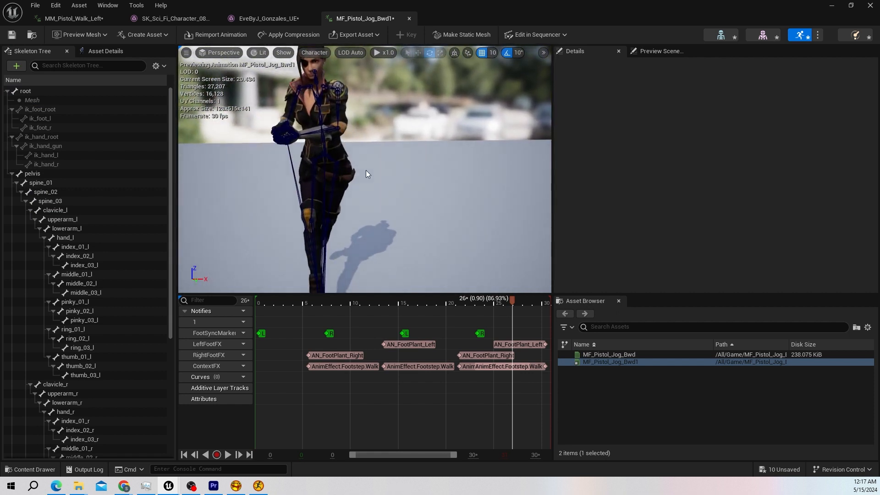